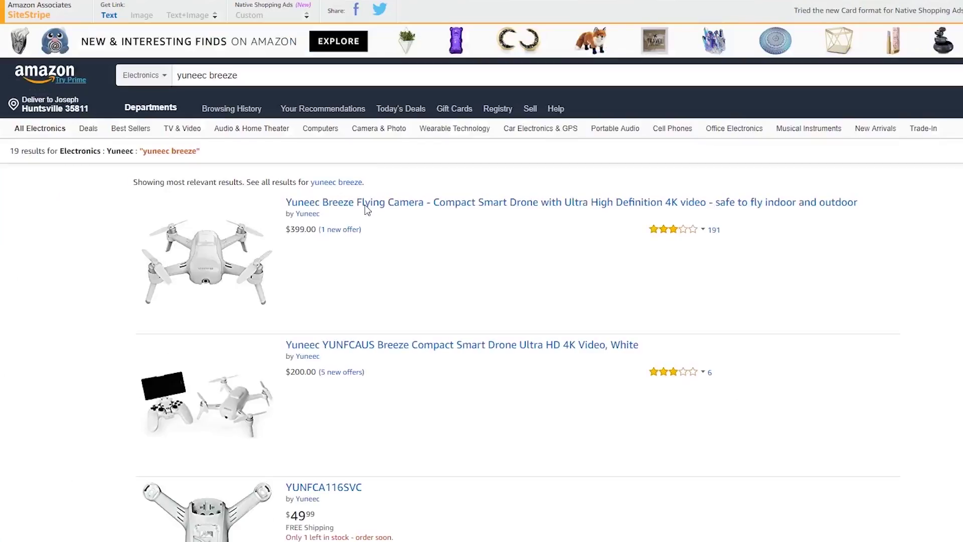
Step: Get a SiteStripe text link for the DJI page, close it, and search Amazon for 'parrot'
left_click(108, 16)
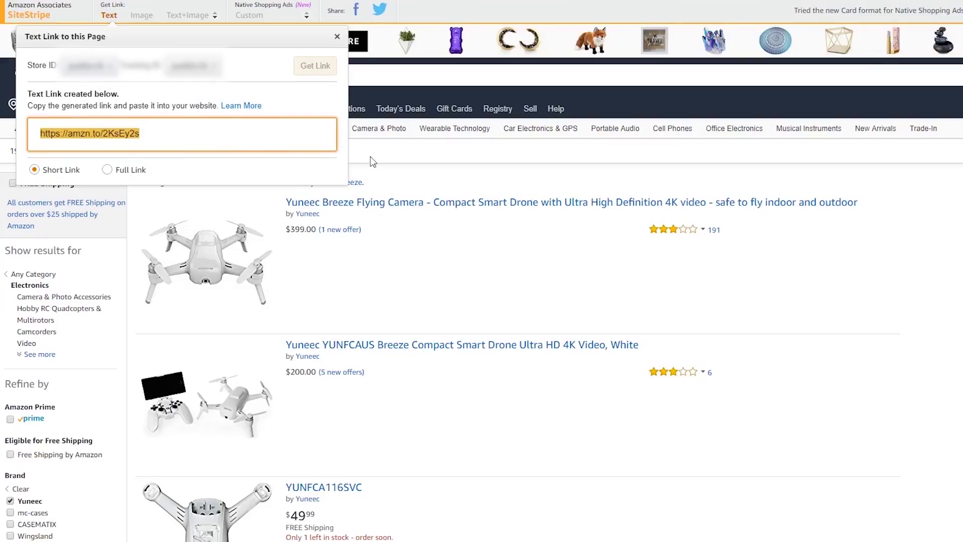
left_click(108, 16)
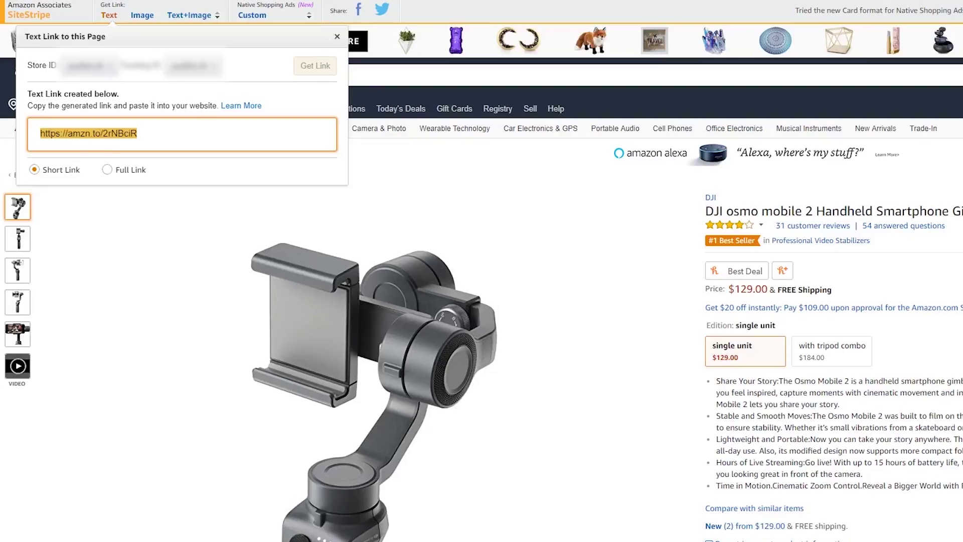
left_click(414, 77)
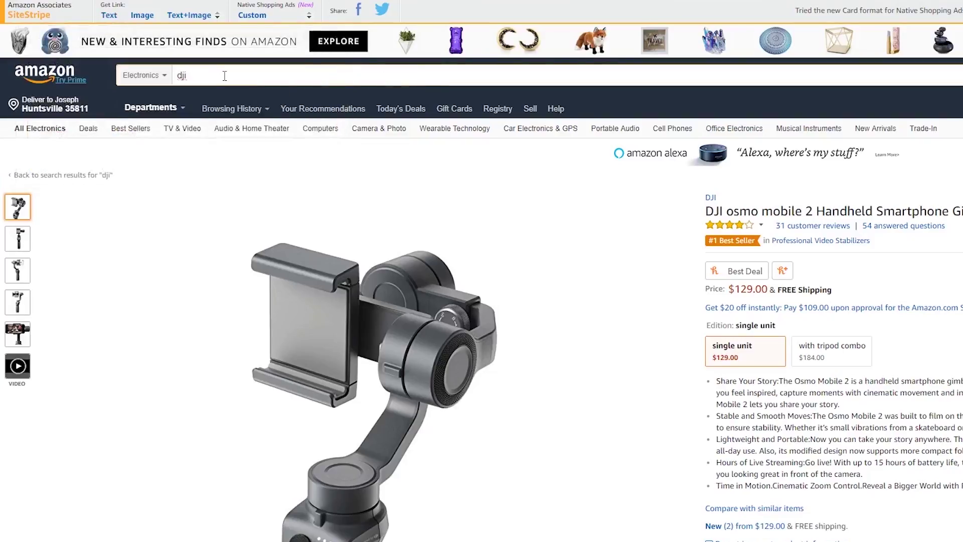
left_click_drag(195, 75, 113, 75)
type("p")
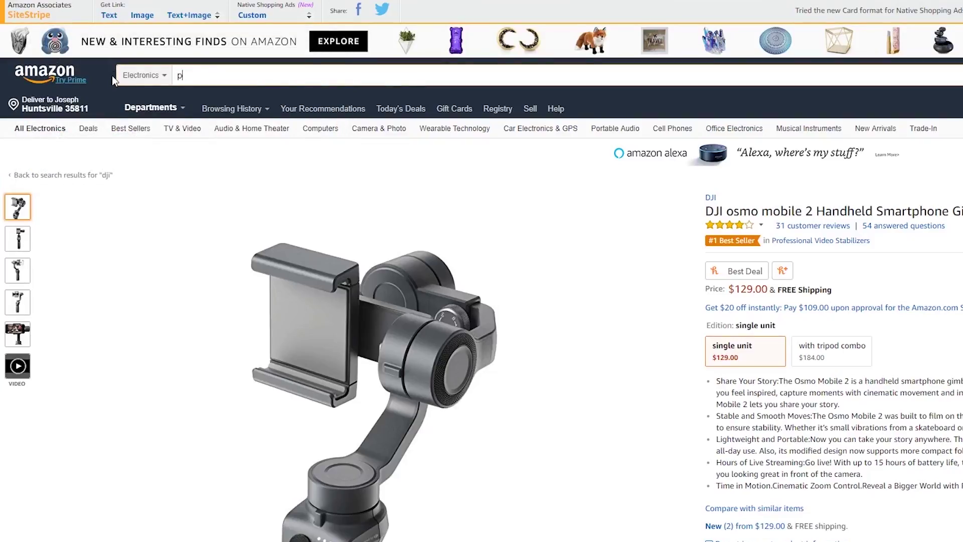
type("arrot")
key("Return")
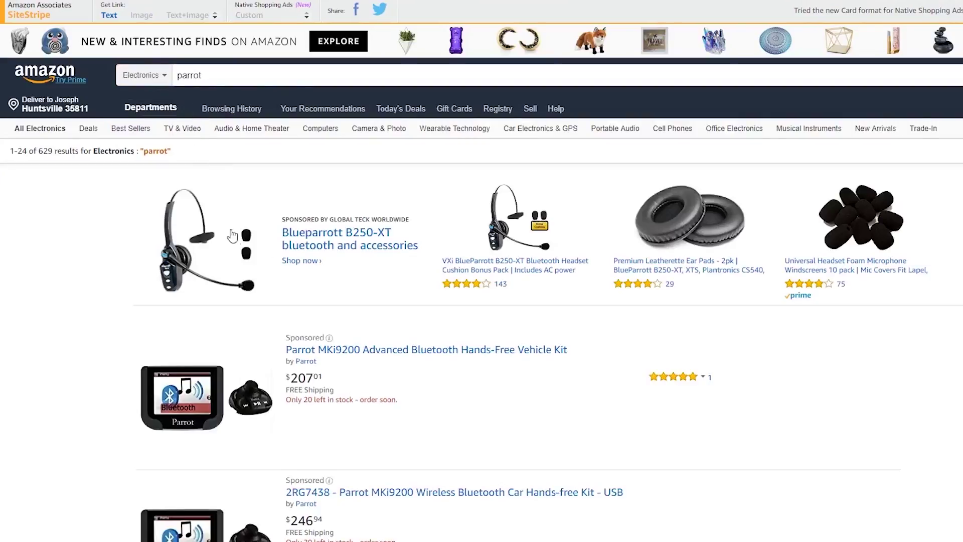
scroll(272, 338, "down", 5)
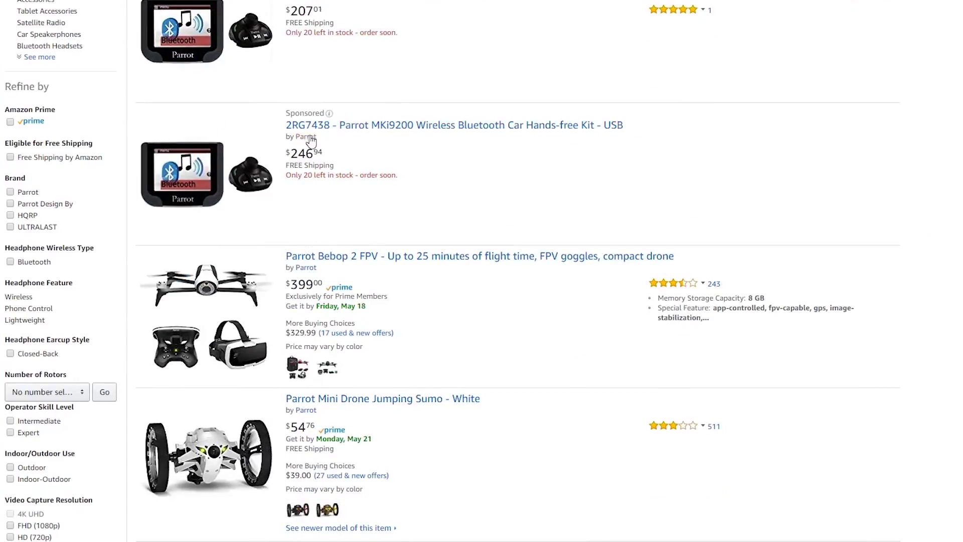
scroll(315, 140, "up", 3)
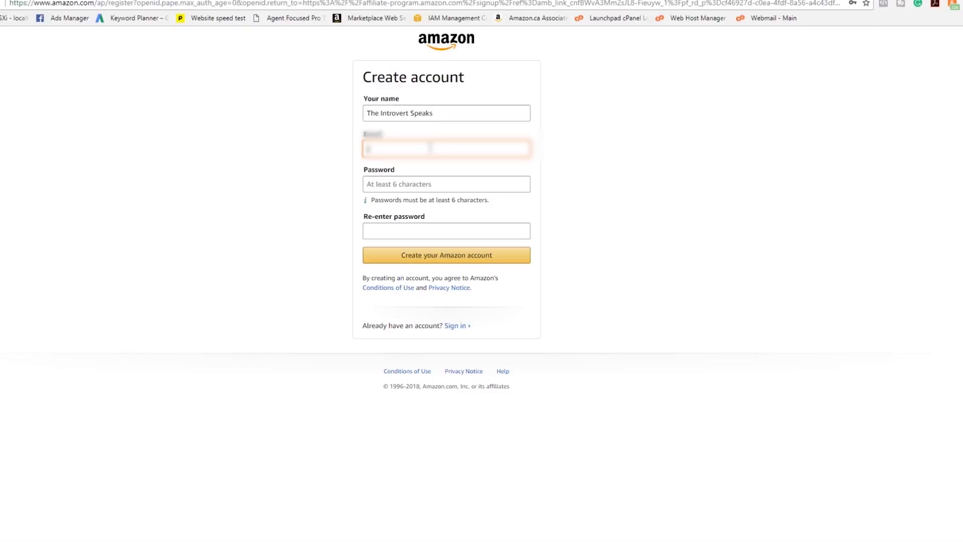
type("theint")
Step: Trim the email on the Create account form and open the DJI osmo mobile 2 gimbal listing
key("BackSpace")
key("BackSpace")
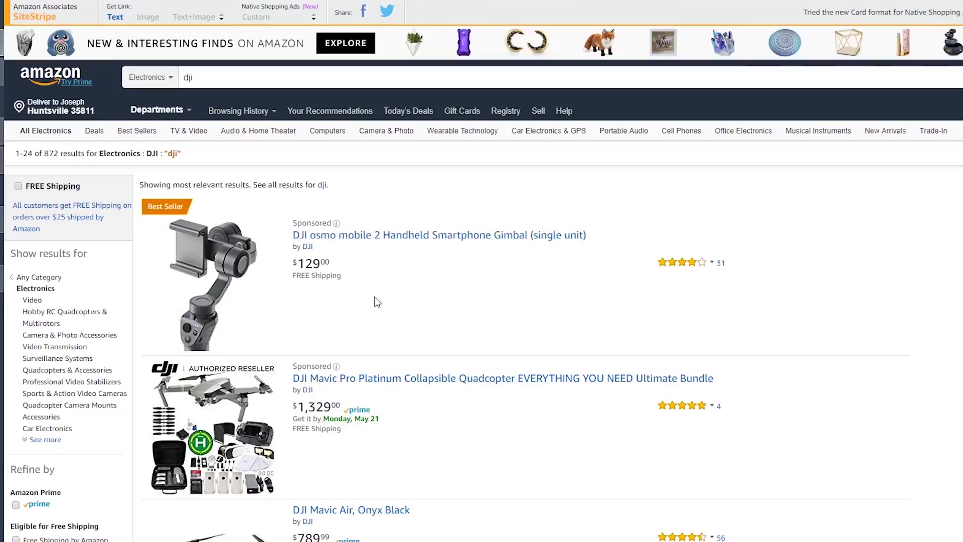
left_click(325, 240)
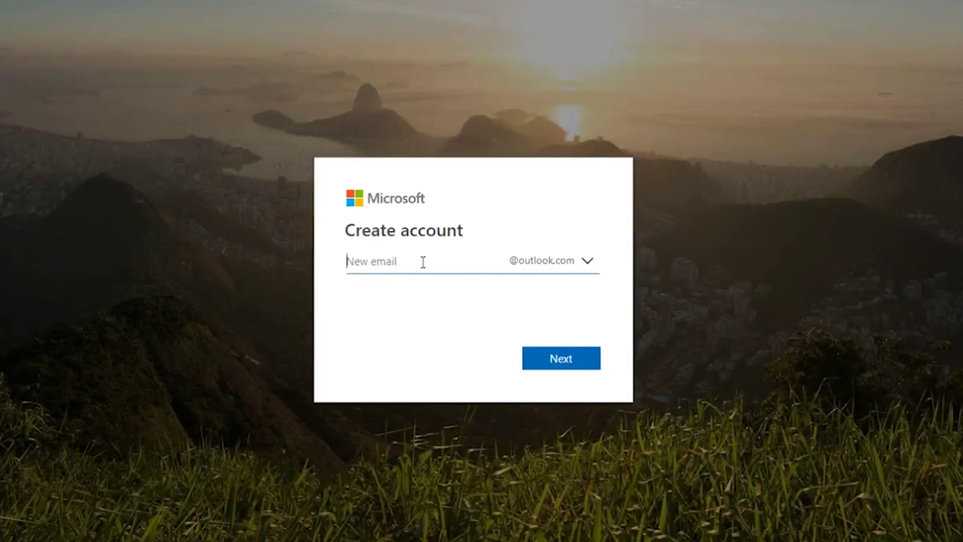
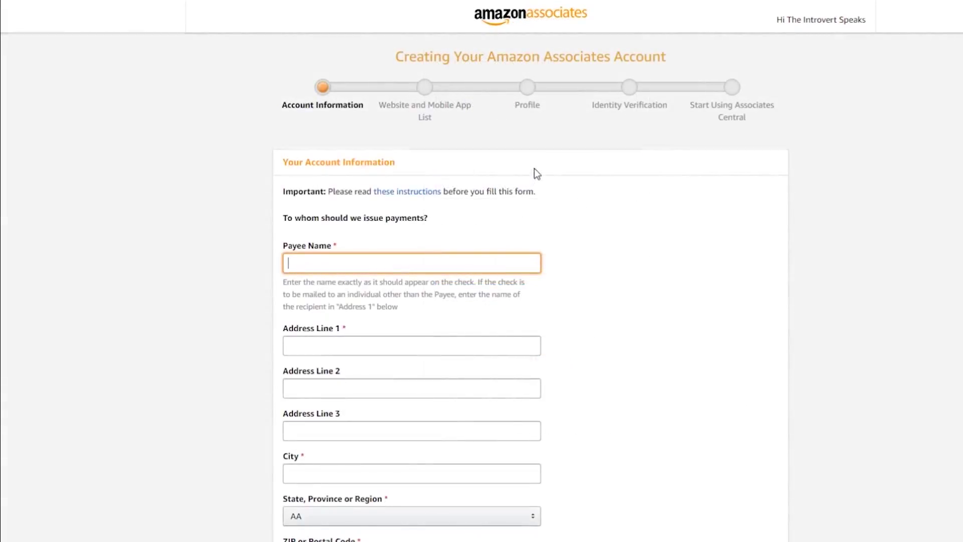
scroll(537, 162, "down", 2)
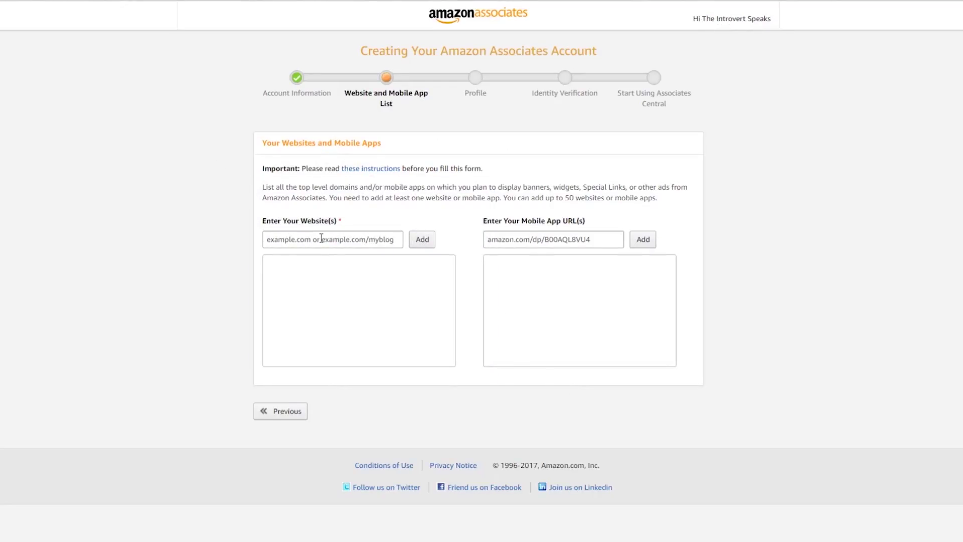
Step: Add theintrovertspeaksblog.com as the website and declare it not aimed at children under 13
left_click(321, 239)
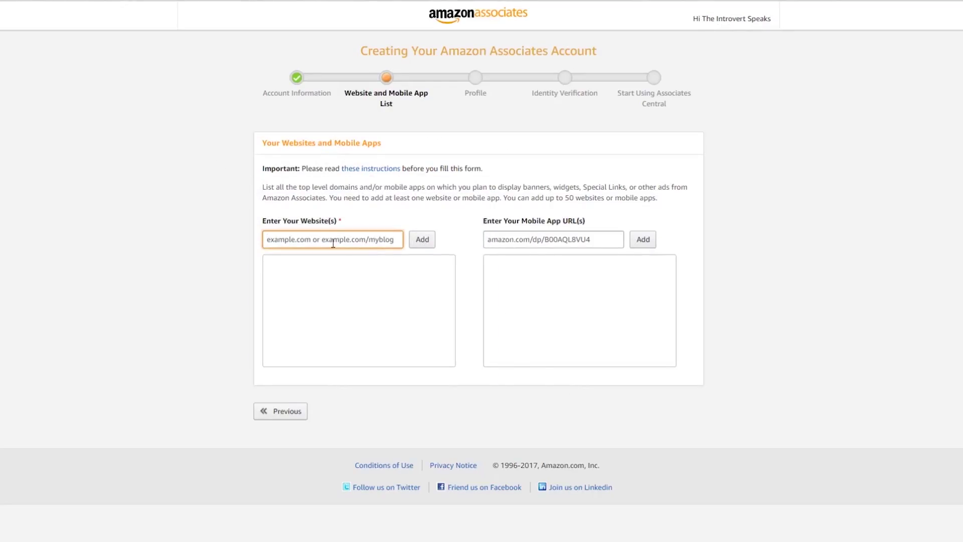
type("theintrovertspeaks")
type("blog.com")
left_click(430, 241)
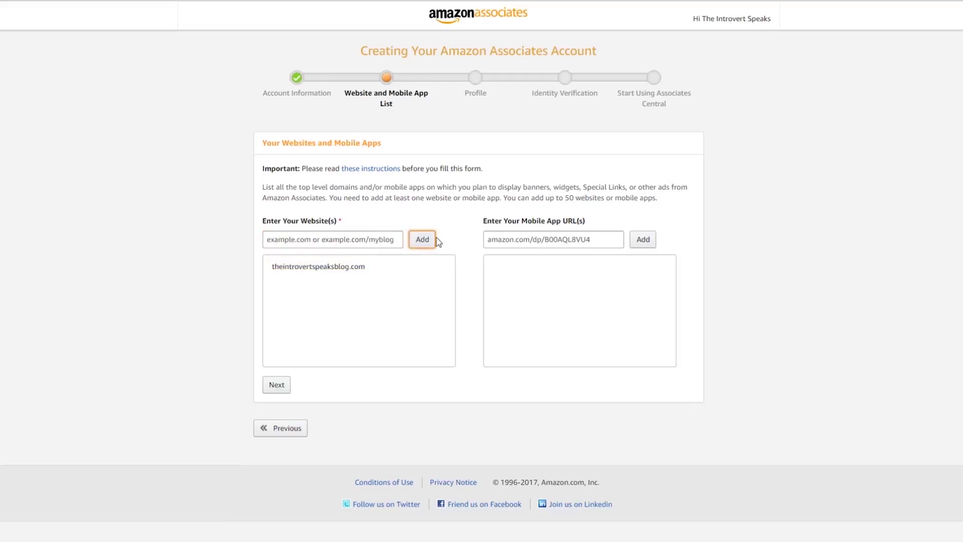
left_click(279, 385)
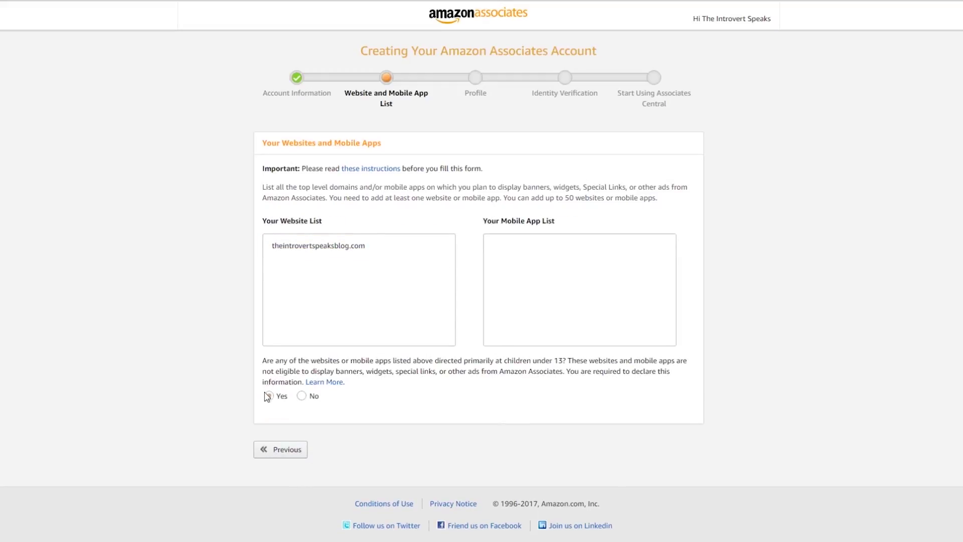
left_click(302, 397)
Step: Enter the Store ID and site description, with Computers/Software/Technology and Photography as topics
left_click(285, 424)
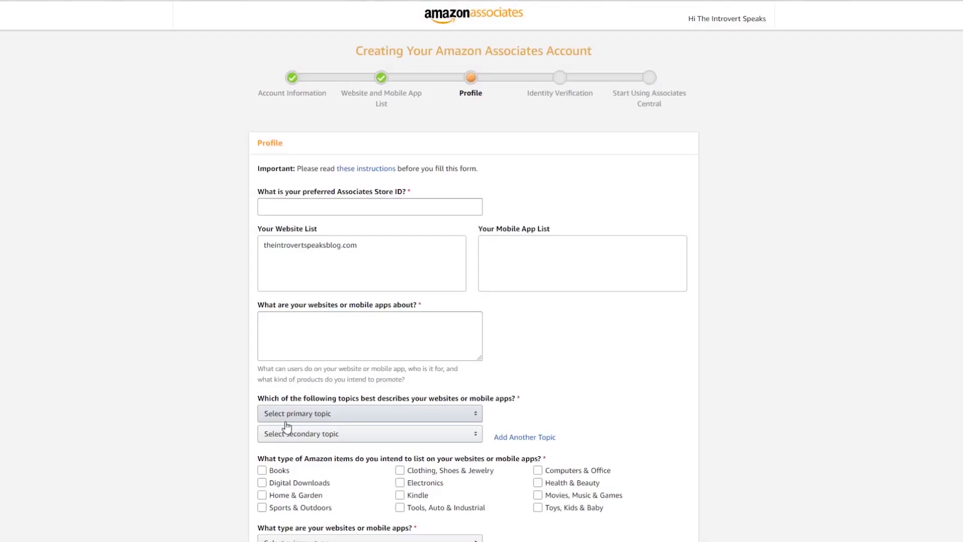
left_click(372, 209)
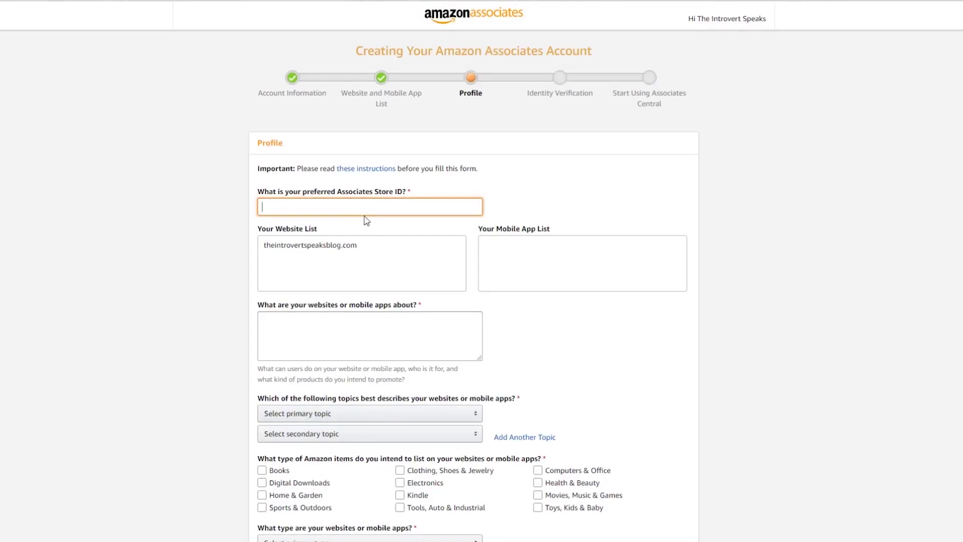
type("introvertspeaks")
scroll(452, 215, "down", 3)
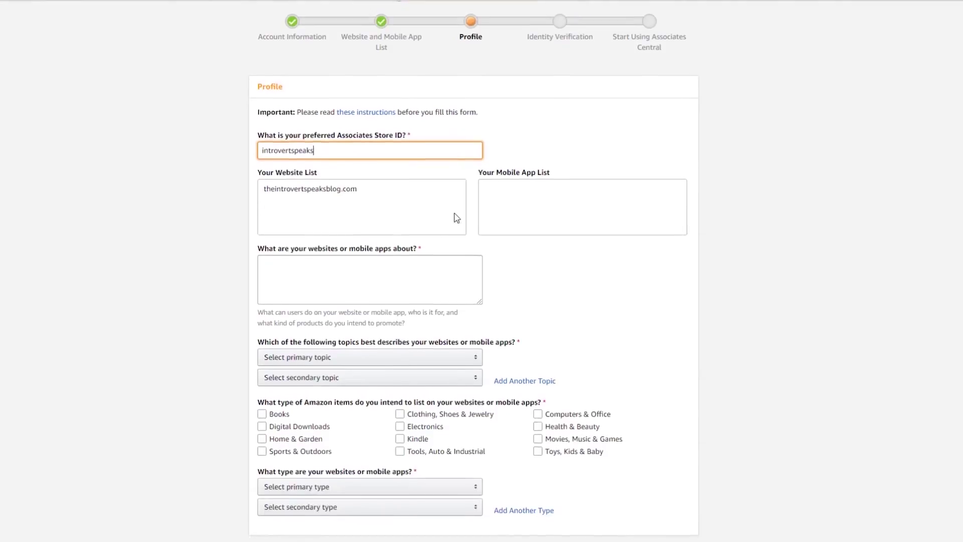
left_click(416, 156)
type("Drones")
left_click(412, 247)
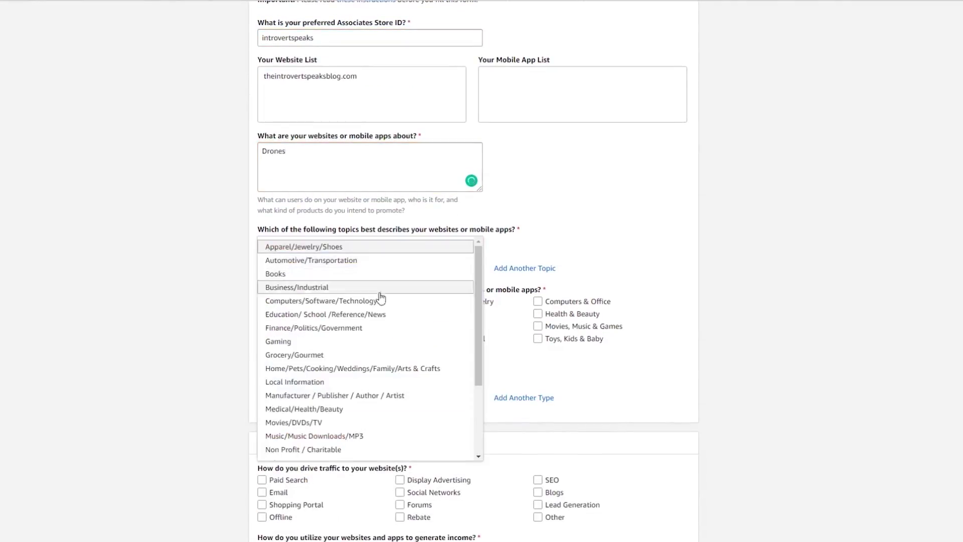
left_click(348, 301)
left_click(348, 244)
scroll(333, 406, "down", 3)
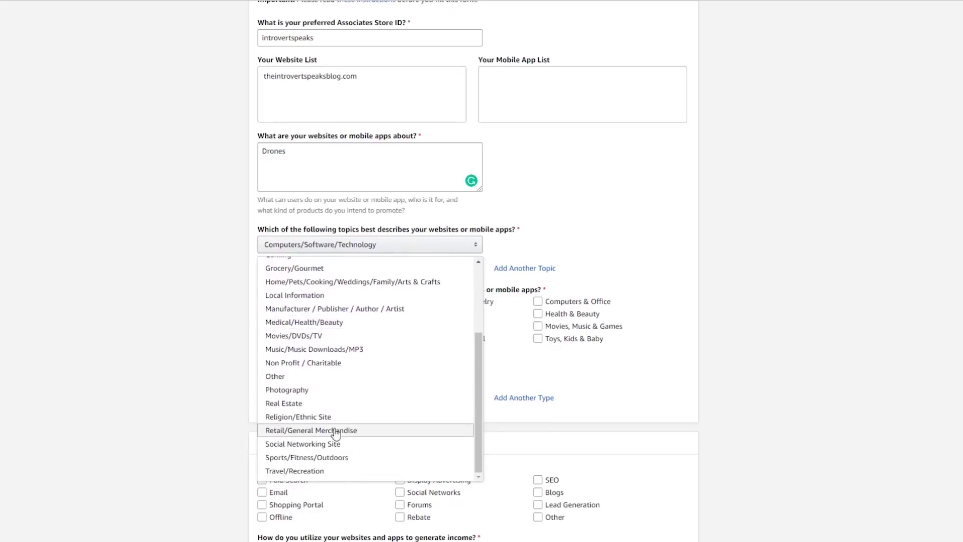
left_click(340, 390)
Step: Promote Electronics on a Content or Niche Website, with Social Networks and Blogs traffic
left_click(400, 314)
left_click(326, 377)
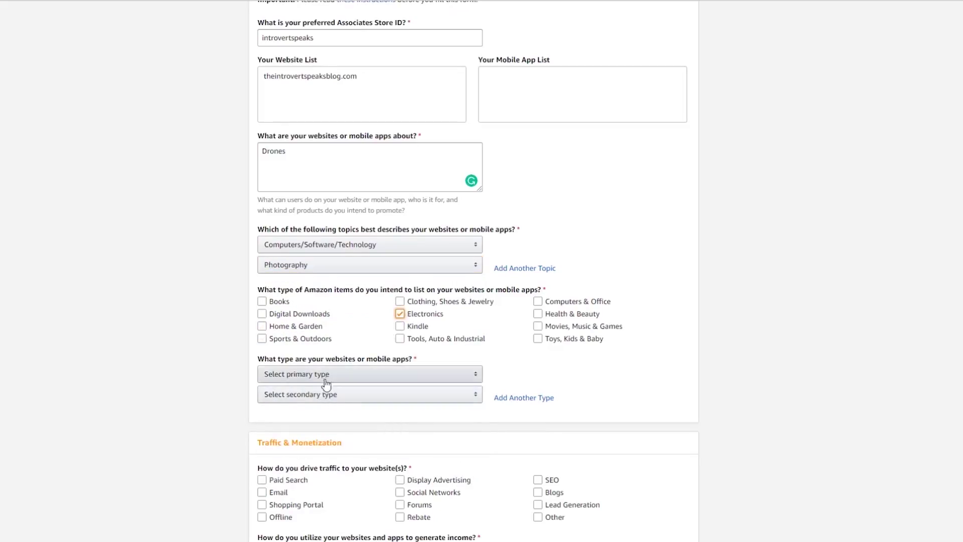
left_click(386, 427)
scroll(699, 438, "down", 3)
scroll(698, 438, "down", 2)
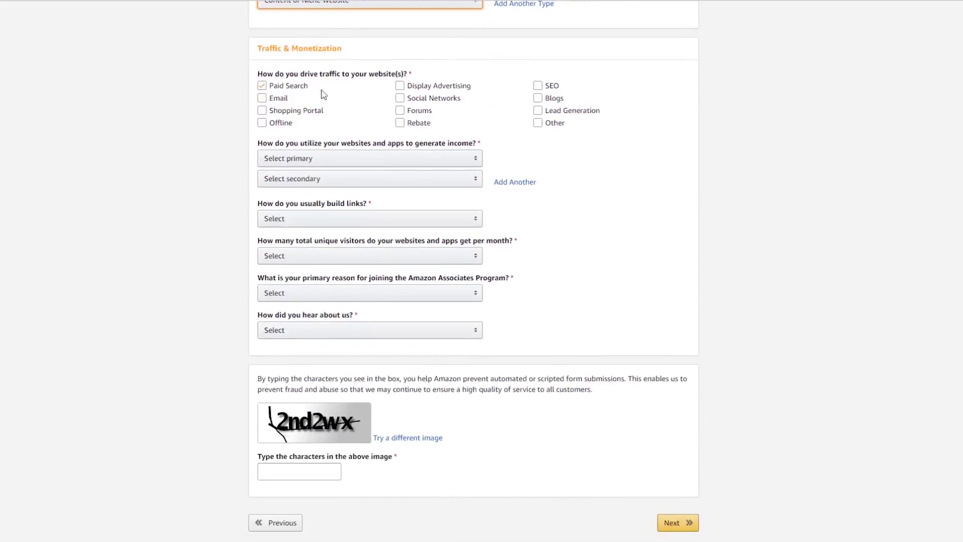
left_click(400, 97)
left_click(554, 94)
scroll(383, 99, "down", 1)
Step: Set both income methods to Amazon-only monetization and build links manually via text editor
left_click(383, 101)
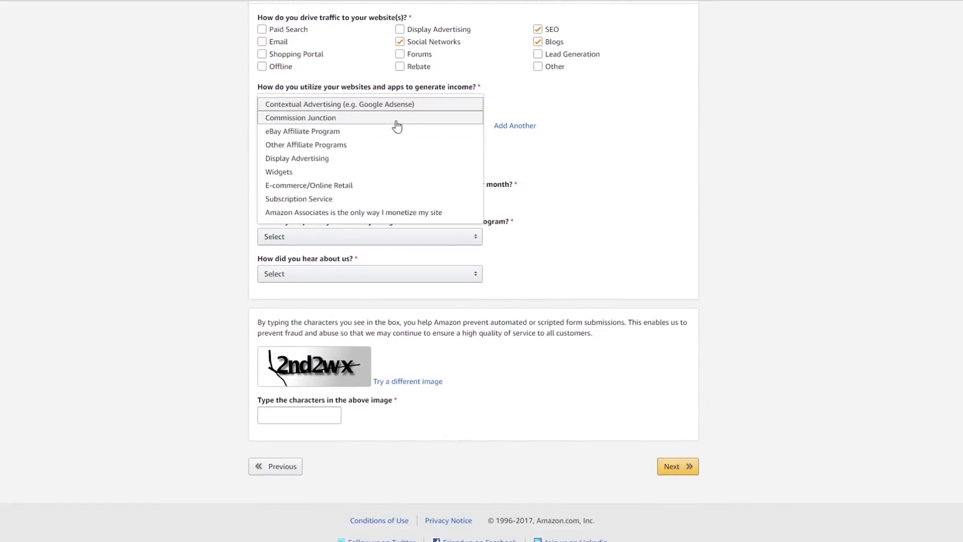
left_click(356, 188)
left_click(356, 122)
left_click(352, 232)
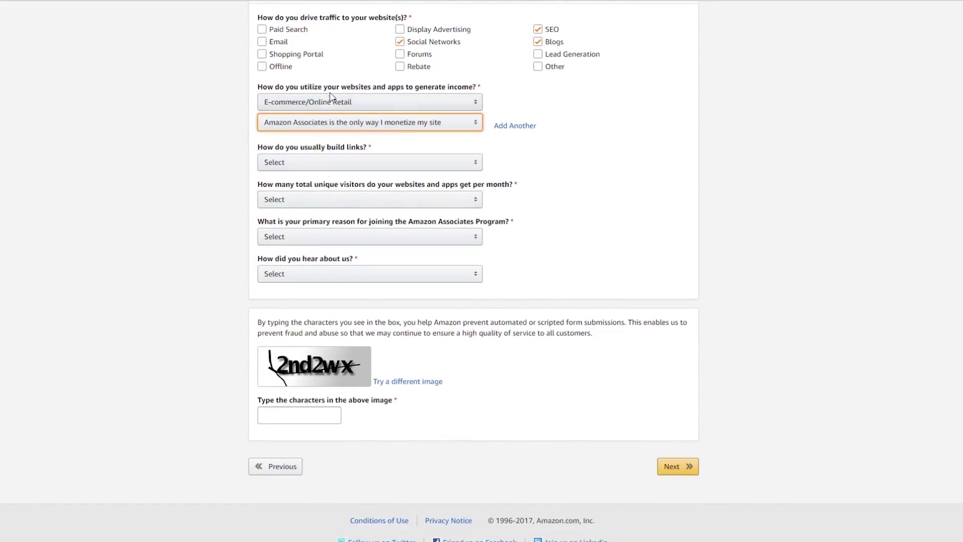
left_click(334, 99)
left_click(353, 219)
left_click(314, 159)
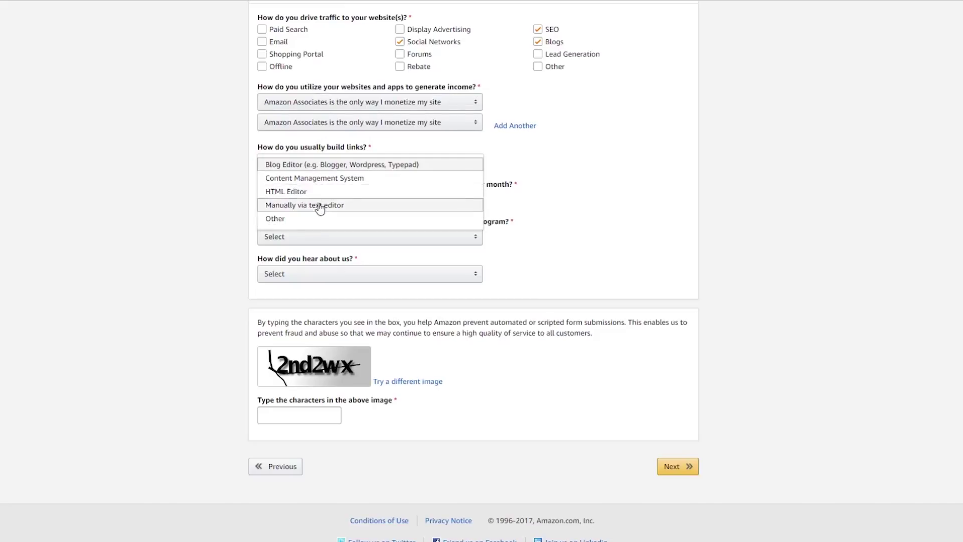
left_click(318, 204)
Step: Set 5,001–50,000 monthly visitors, reason 'To monetize my site', a referral source, and submit with the captcha
left_click(318, 201)
left_click(314, 219)
left_click(361, 200)
left_click(362, 228)
left_click(354, 237)
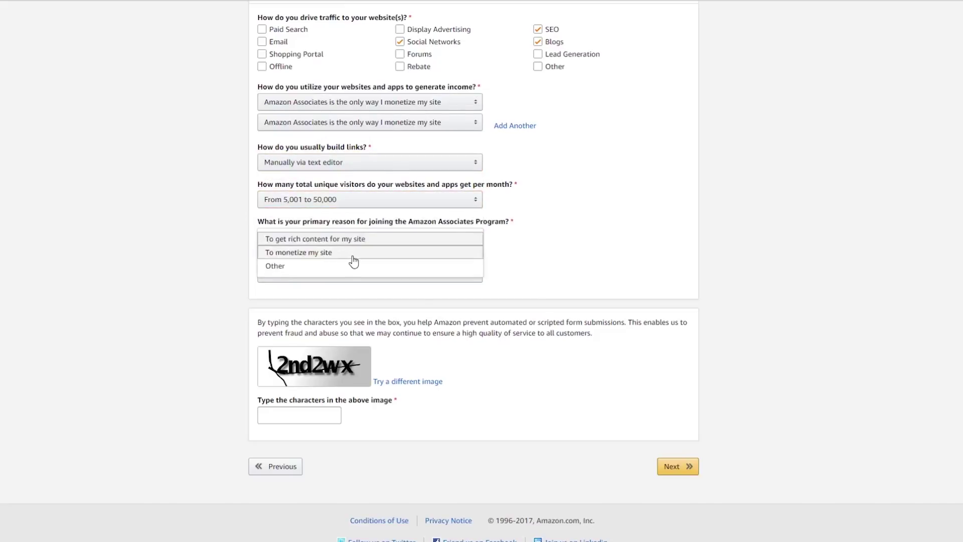
left_click(352, 257)
left_click(336, 275)
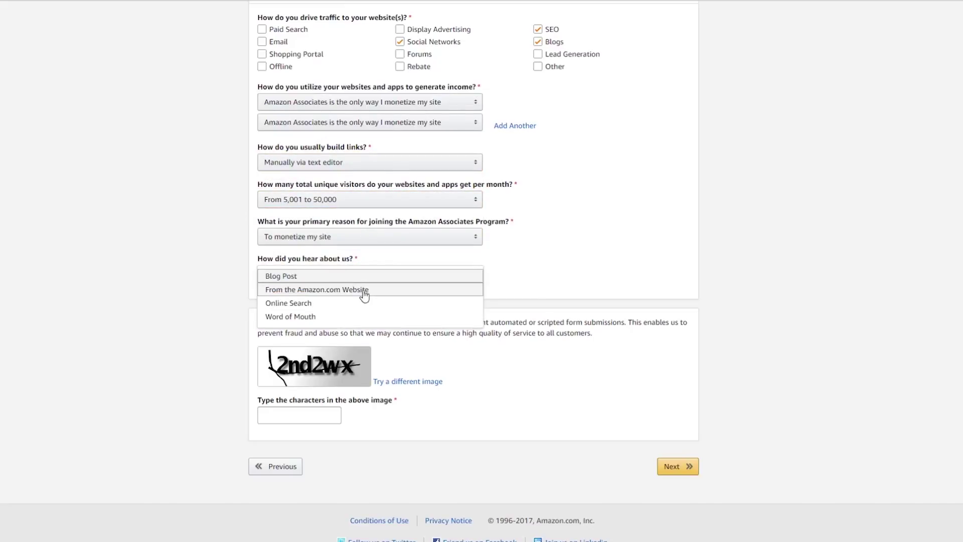
left_click(328, 316)
left_click(304, 419)
type("2nd2wx")
key("Return")
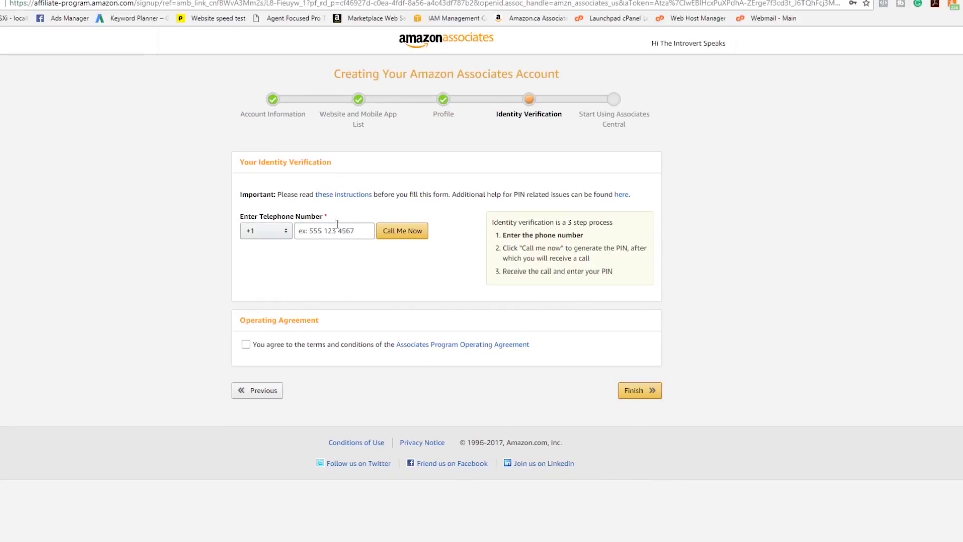
Step: Verify the phone number with the call-in PIN and accept the Operating Agreement
left_click(366, 238)
type("5551234567")
left_click(413, 230)
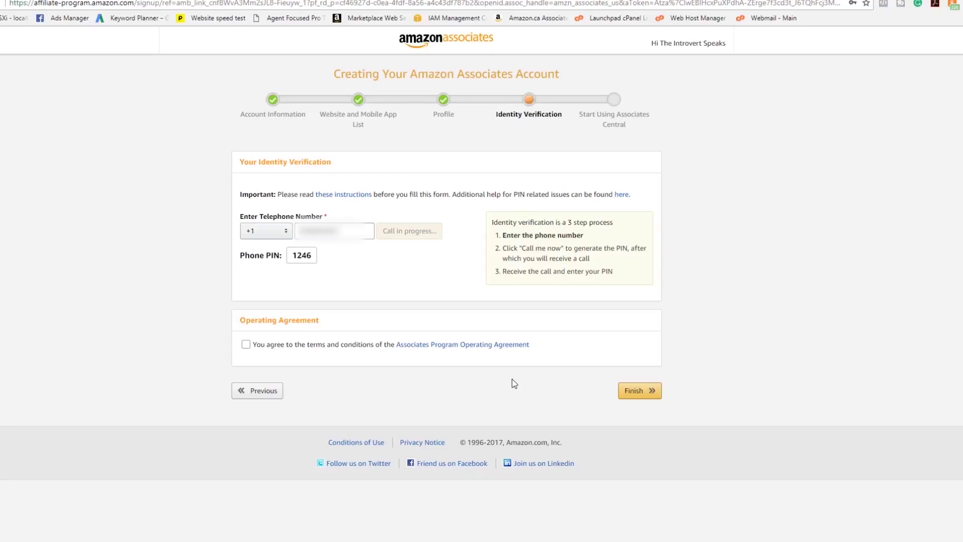
left_click_drag(300, 258, 238, 255)
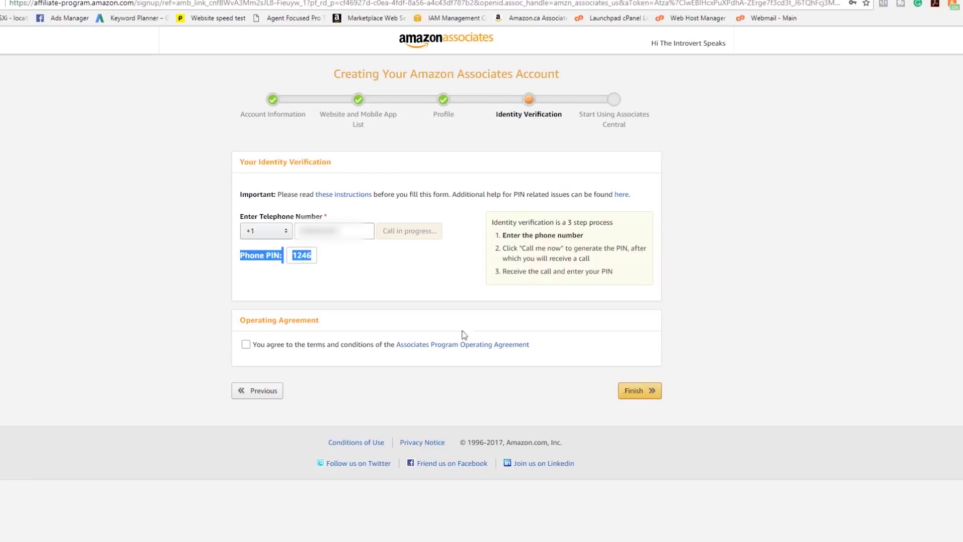
left_click(246, 344)
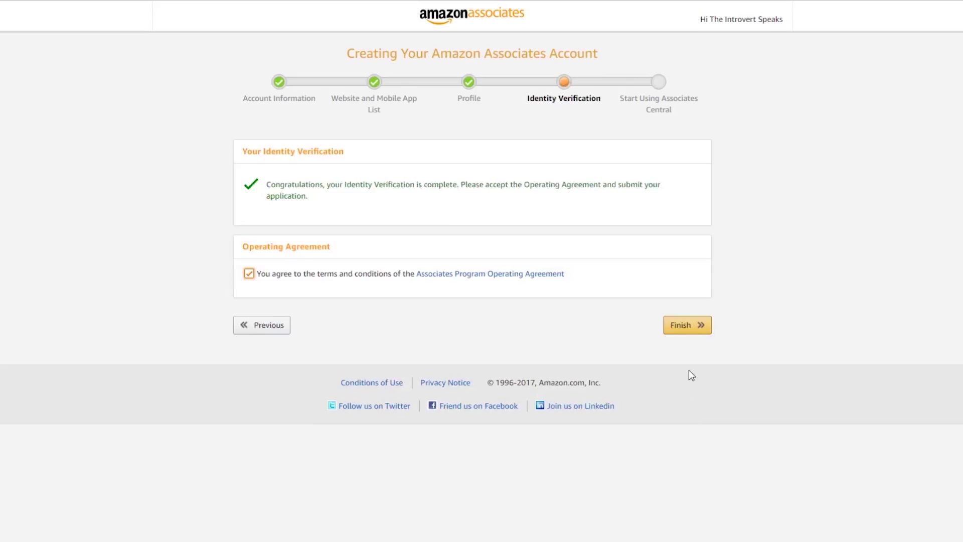
Step: Finish the application to receive an Associate ID and reach the payment options
left_click(681, 327)
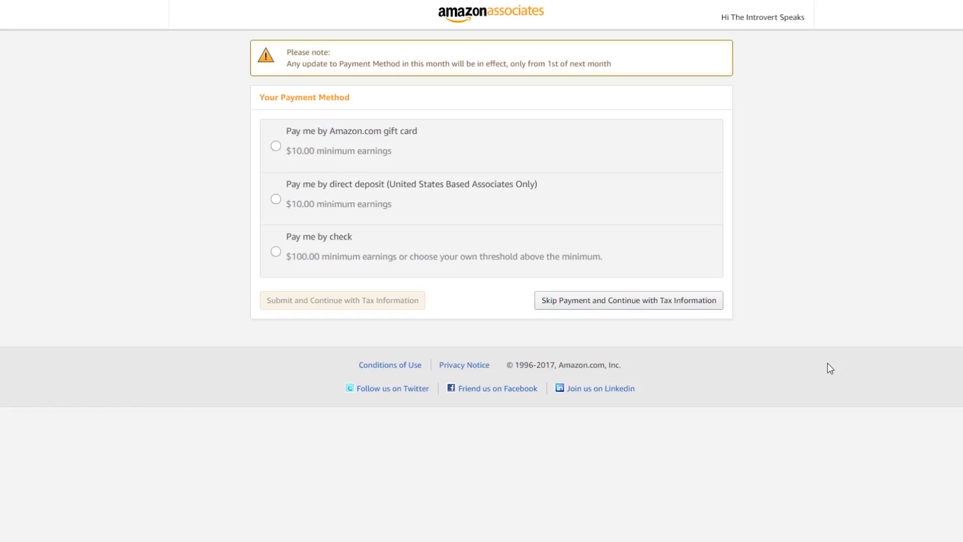
Step: Choose Amazon.com gift card payment, submit it, and continue to the tax interview
left_click(277, 148)
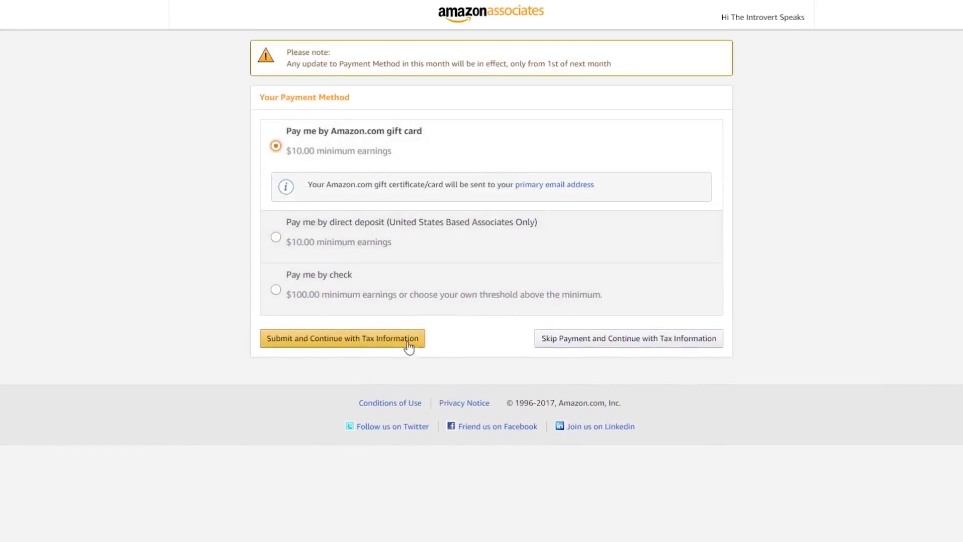
left_click(367, 342)
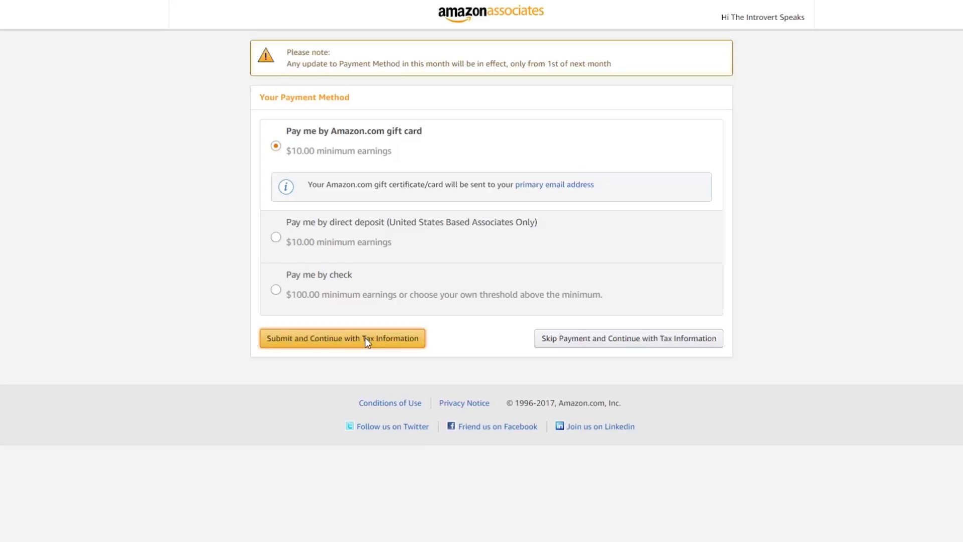
left_click(365, 338)
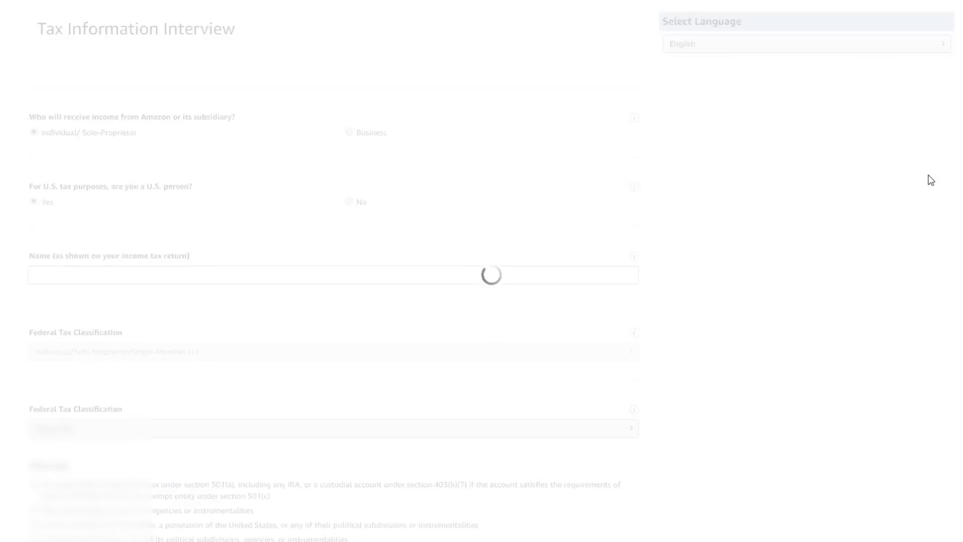
scroll(858, 224, "down", 1)
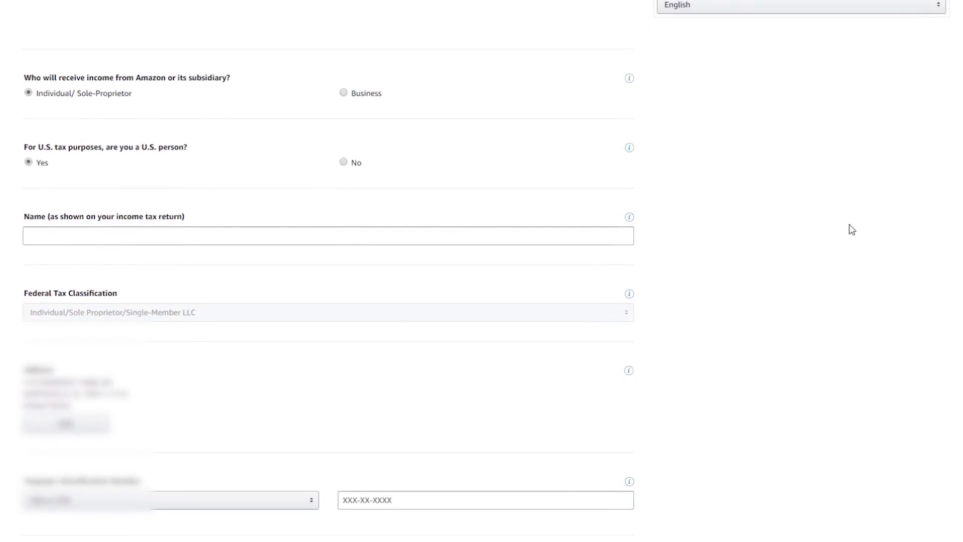
scroll(852, 230, "down", 3)
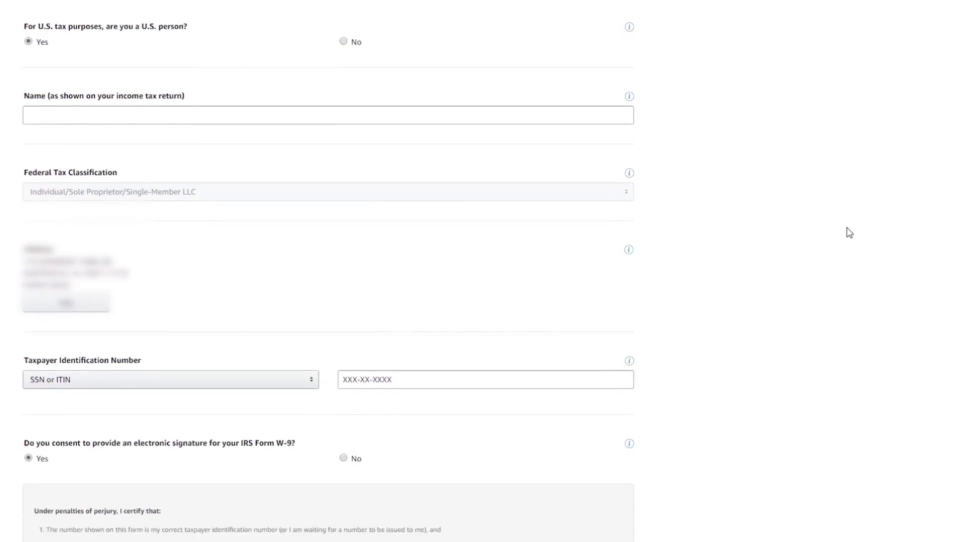
scroll(849, 232, "down", 3)
scroll(849, 232, "down", 2)
scroll(849, 233, "down", 2)
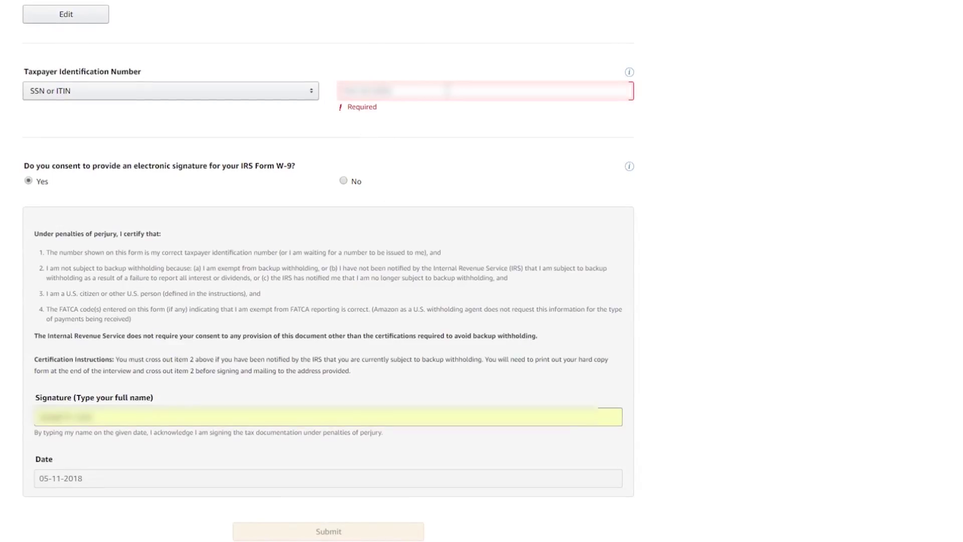
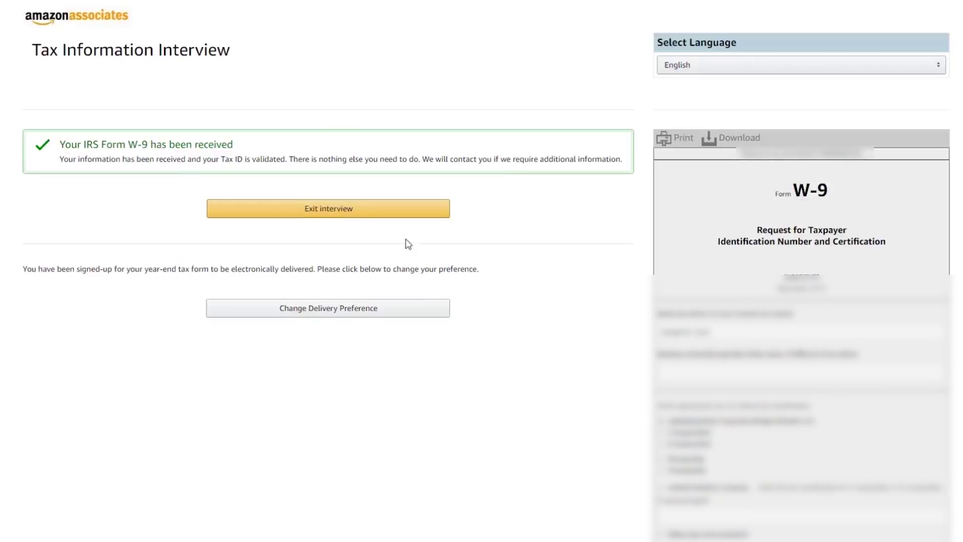
Step: Exit the tax interview, return to the Associates account page, and check the notifications
left_click(395, 209)
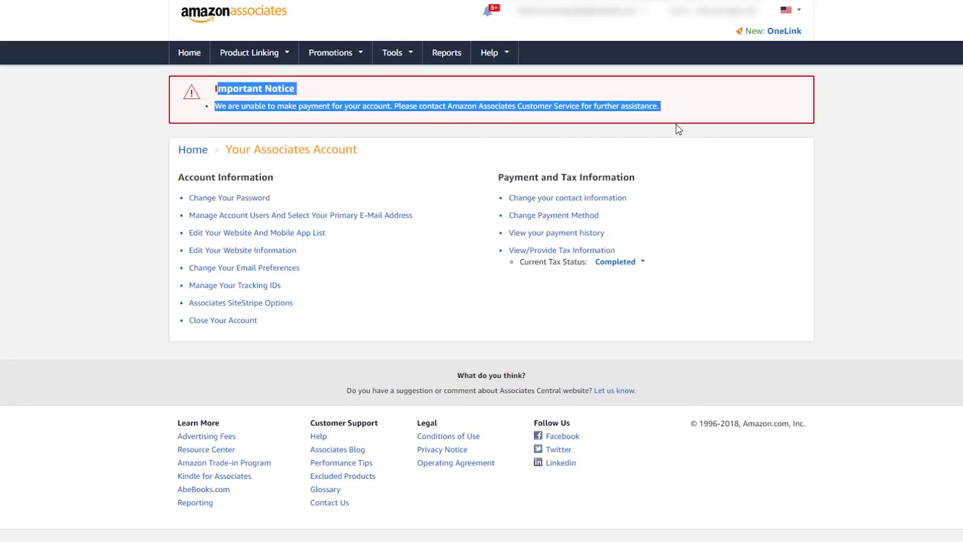
left_click(674, 127)
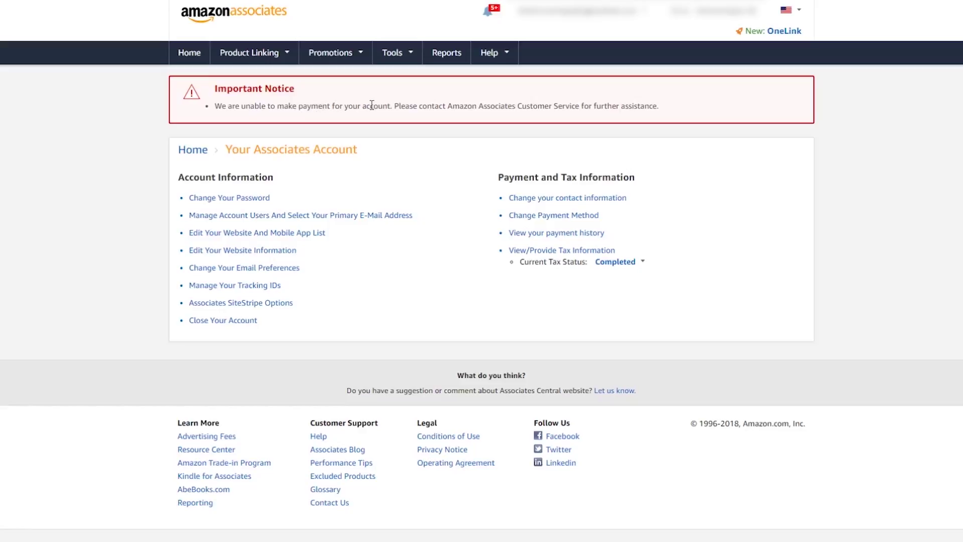
left_click(502, 14)
left_click(487, 13)
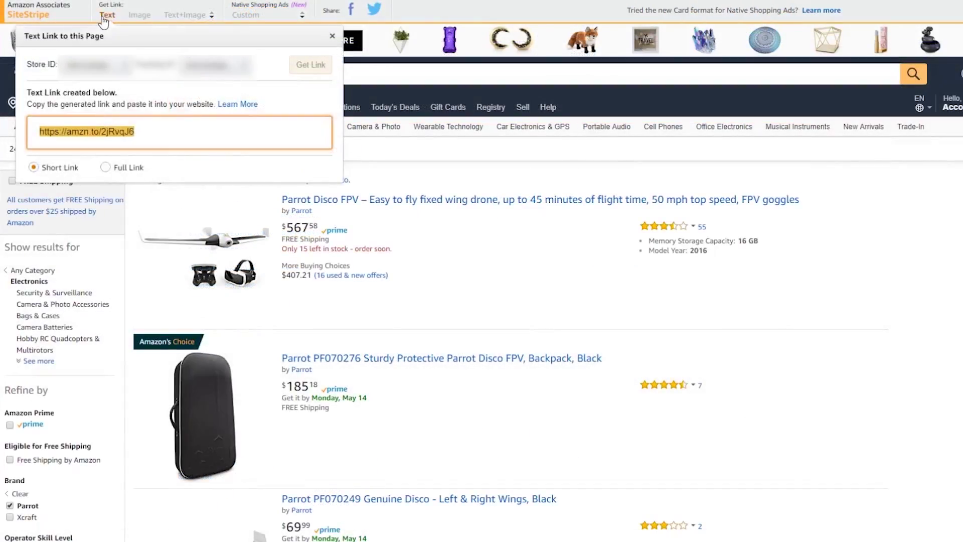
Step: Switch the SiteStripe link to Full Link, back to Short Link, then dismiss the panel
left_click(105, 168)
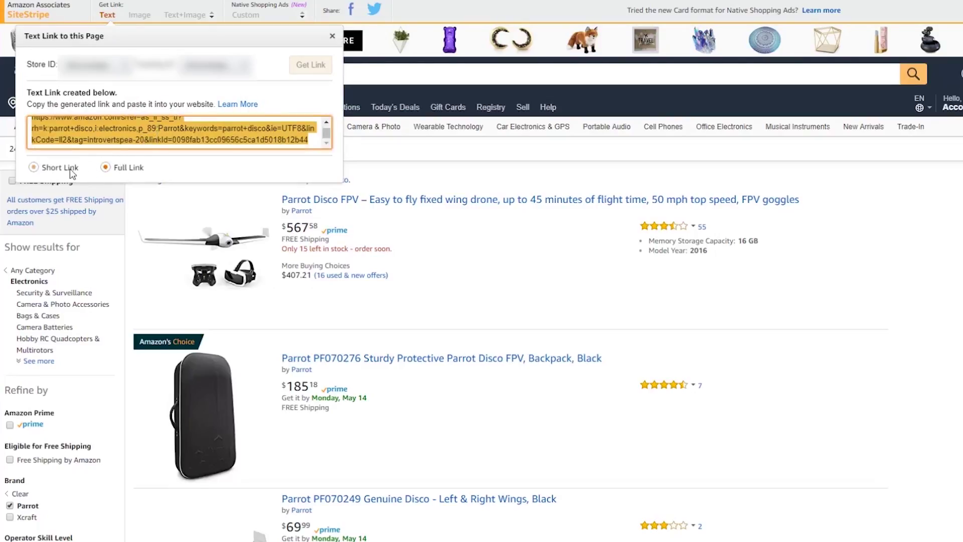
left_click(42, 169)
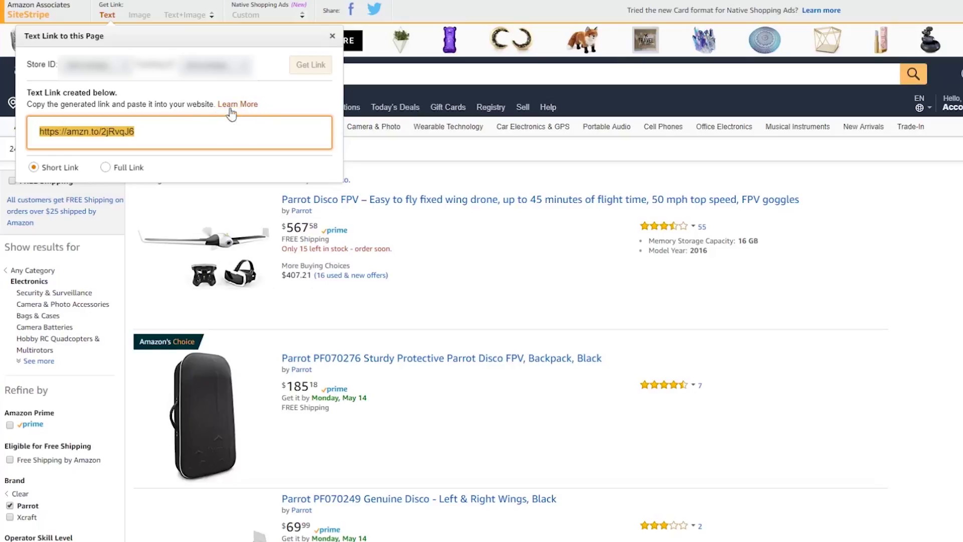
key("Escape")
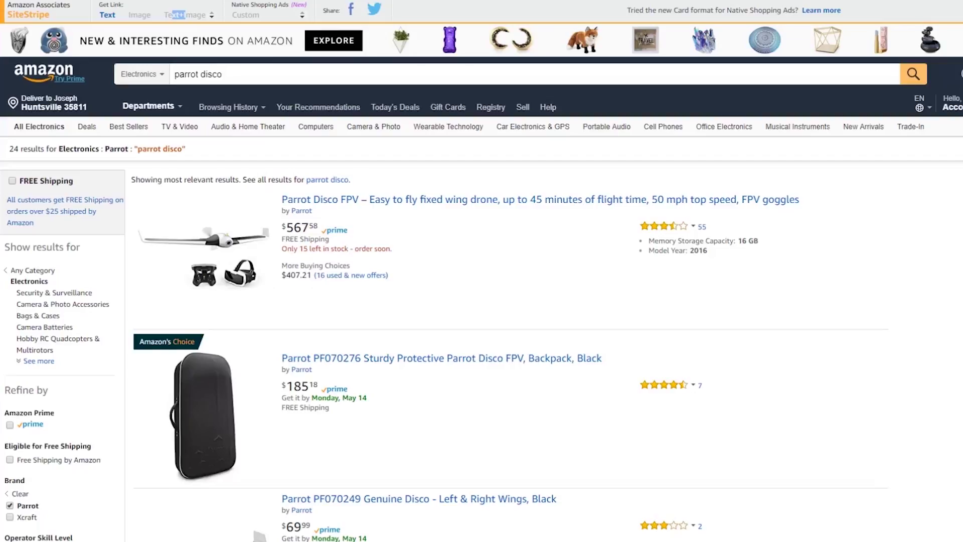
scroll(452, 301, "down", 2)
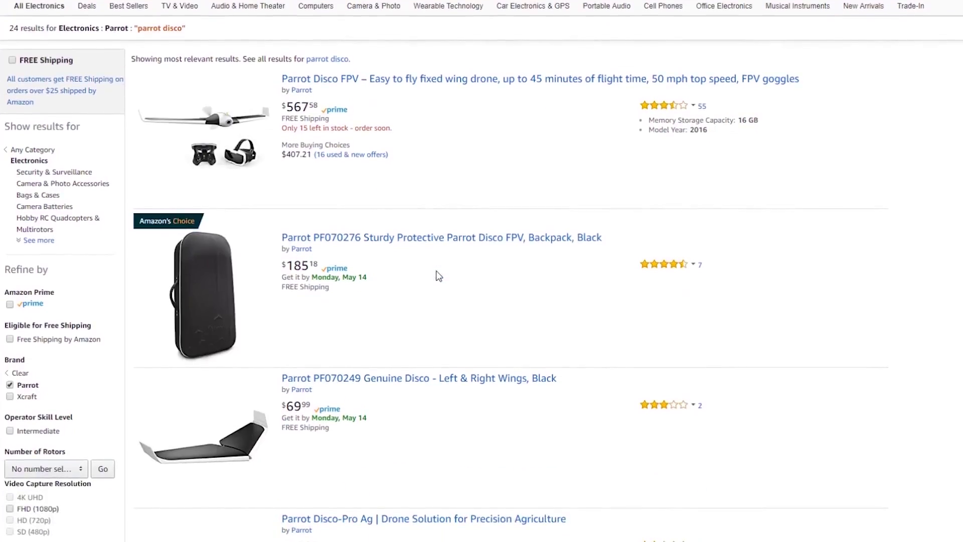